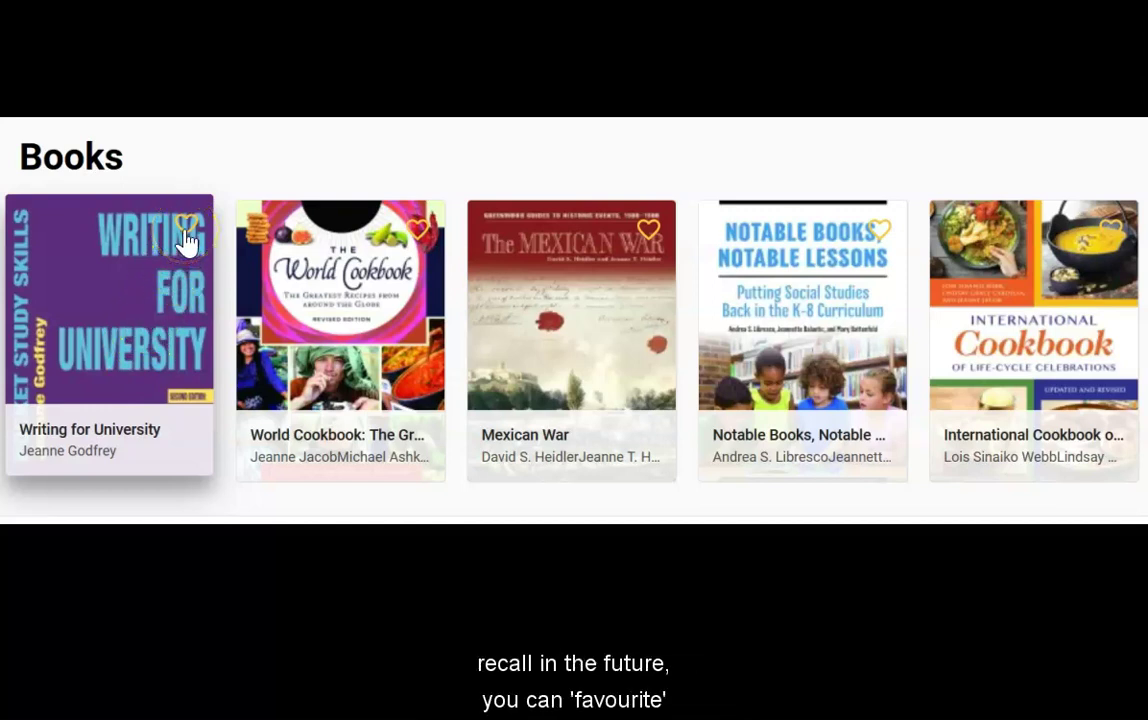
- Favourite Writing for University, then switch on analytics cookies in its consent prompt
{"action": "left_click", "coordinate": [184, 230]}
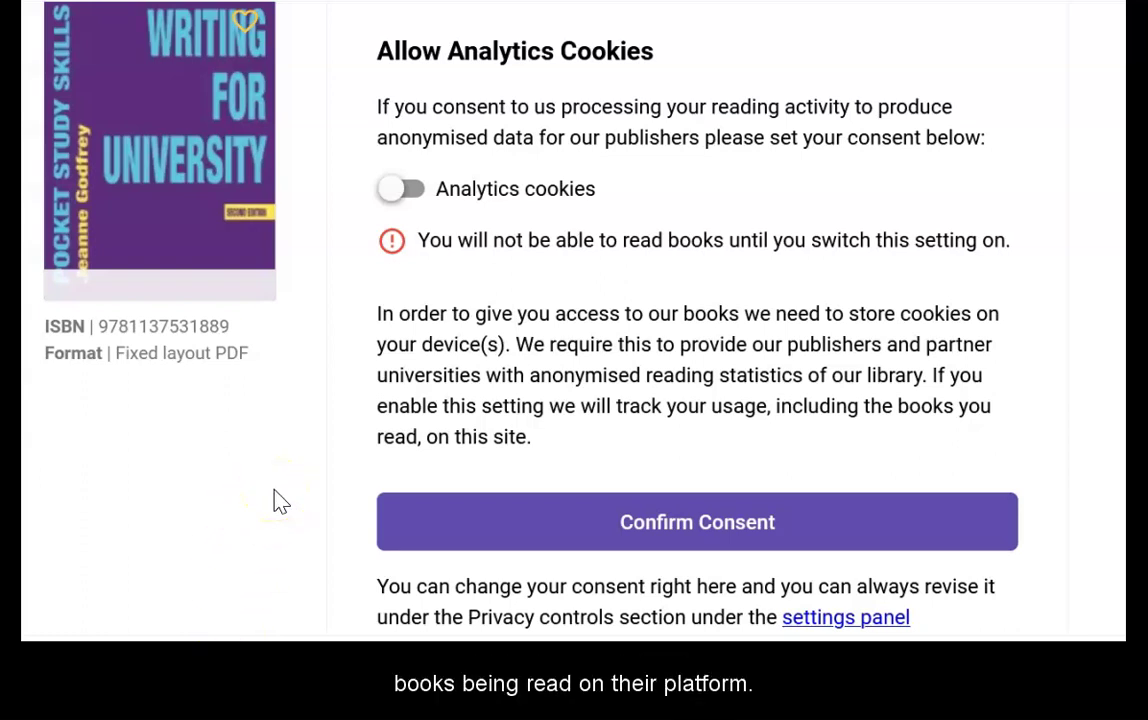
{"action": "left_click", "coordinate": [424, 198]}
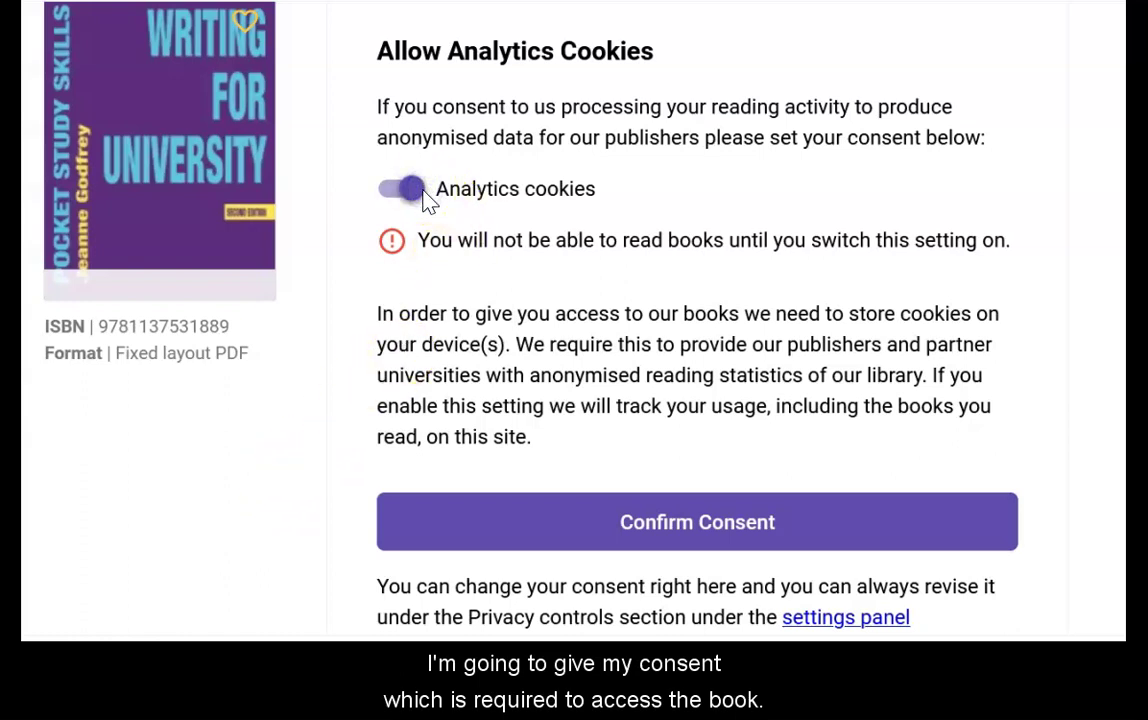
- Confirm the analytics cookie consent to open Writing for University at its cover, page 0 of 121
{"action": "left_click", "coordinate": [464, 530]}
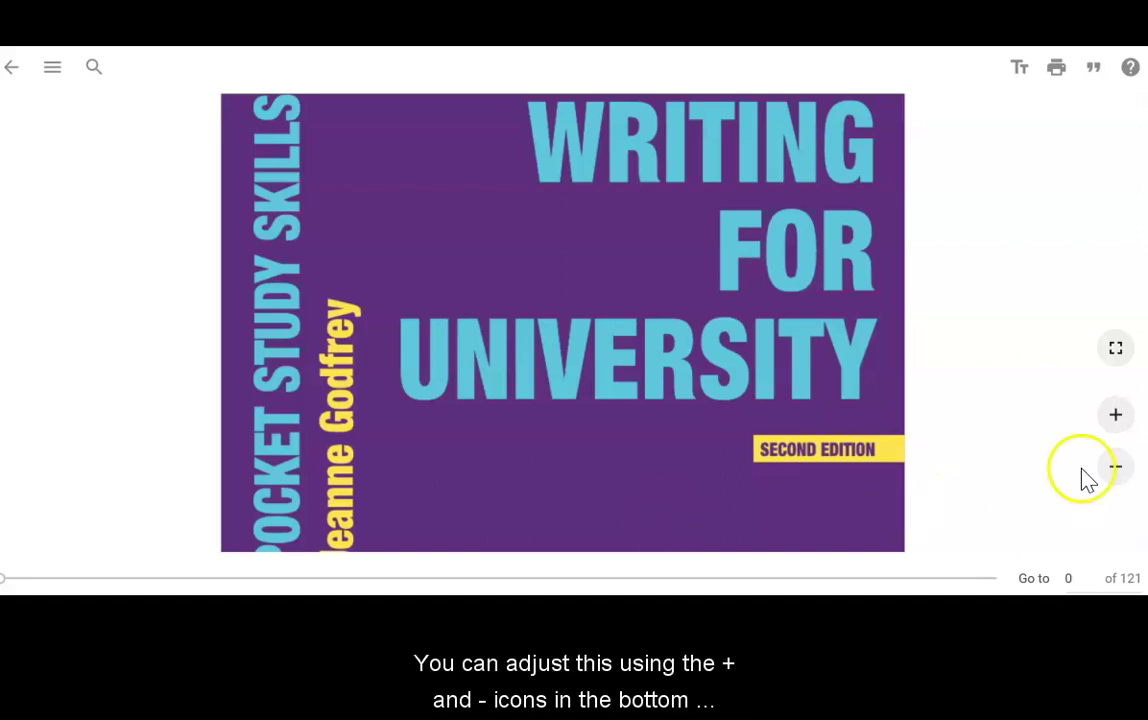
- Zoom the cover in and out, then raise the page zoom slider to 62%
{"action": "left_click", "coordinate": [1115, 414]}
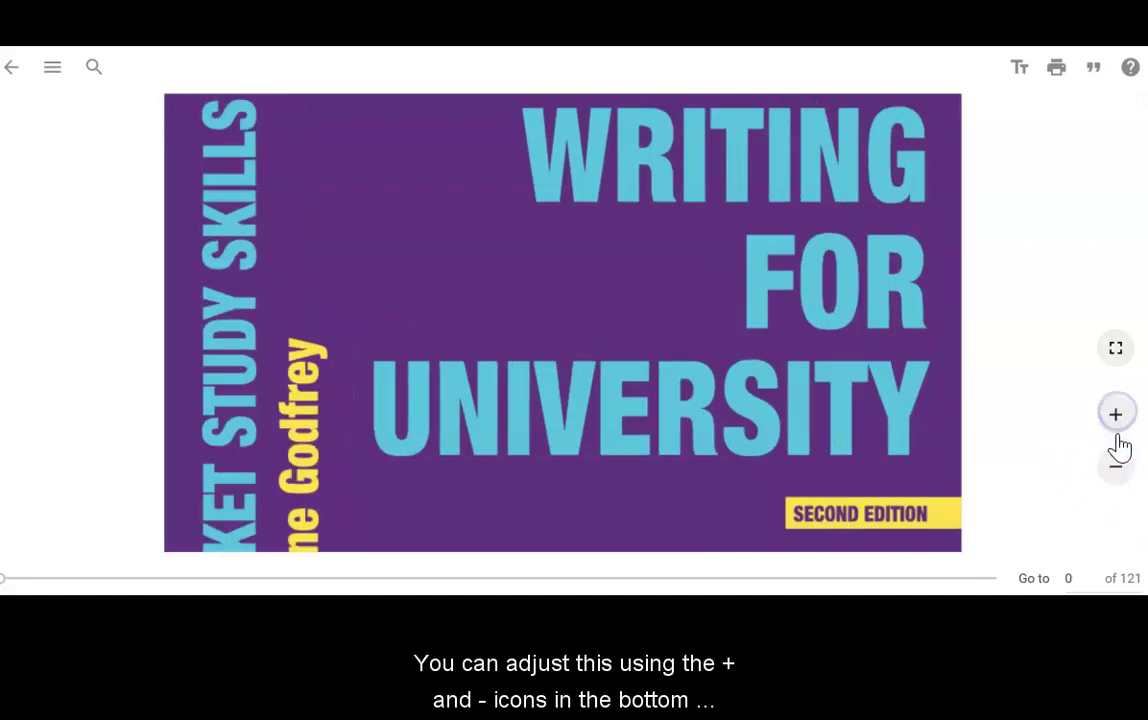
{"action": "left_click", "coordinate": [1116, 466]}
{"action": "left_click", "coordinate": [1116, 466]}
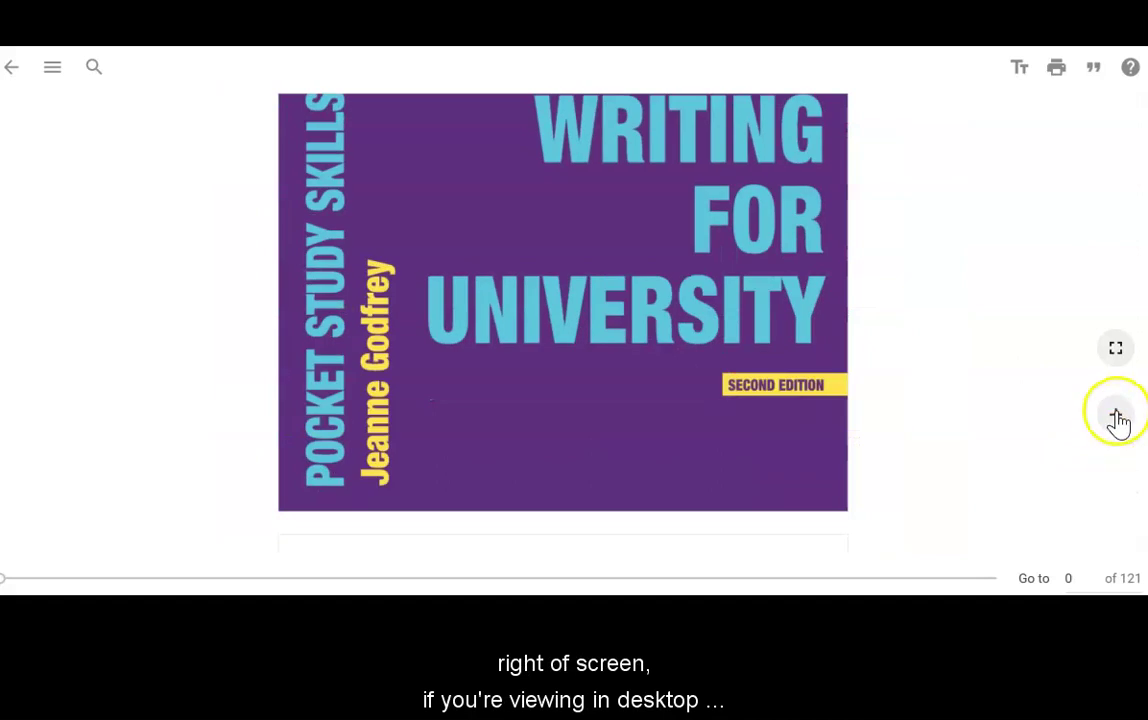
{"action": "left_click", "coordinate": [1116, 414]}
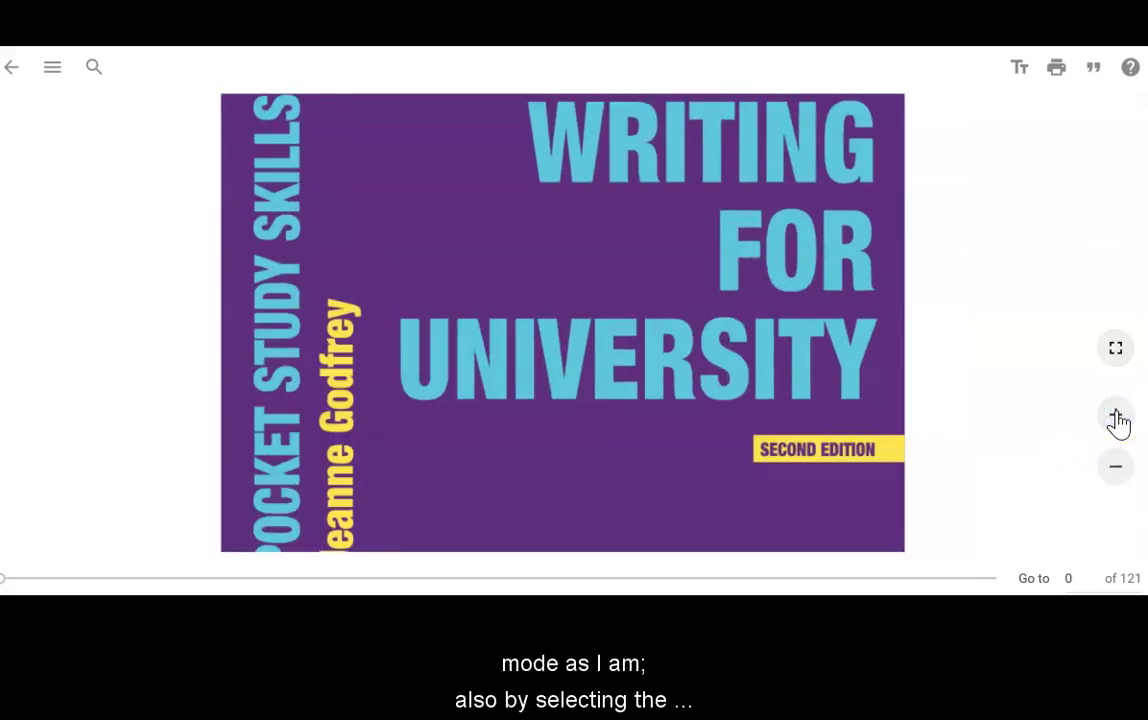
{"action": "left_click", "coordinate": [1016, 70]}
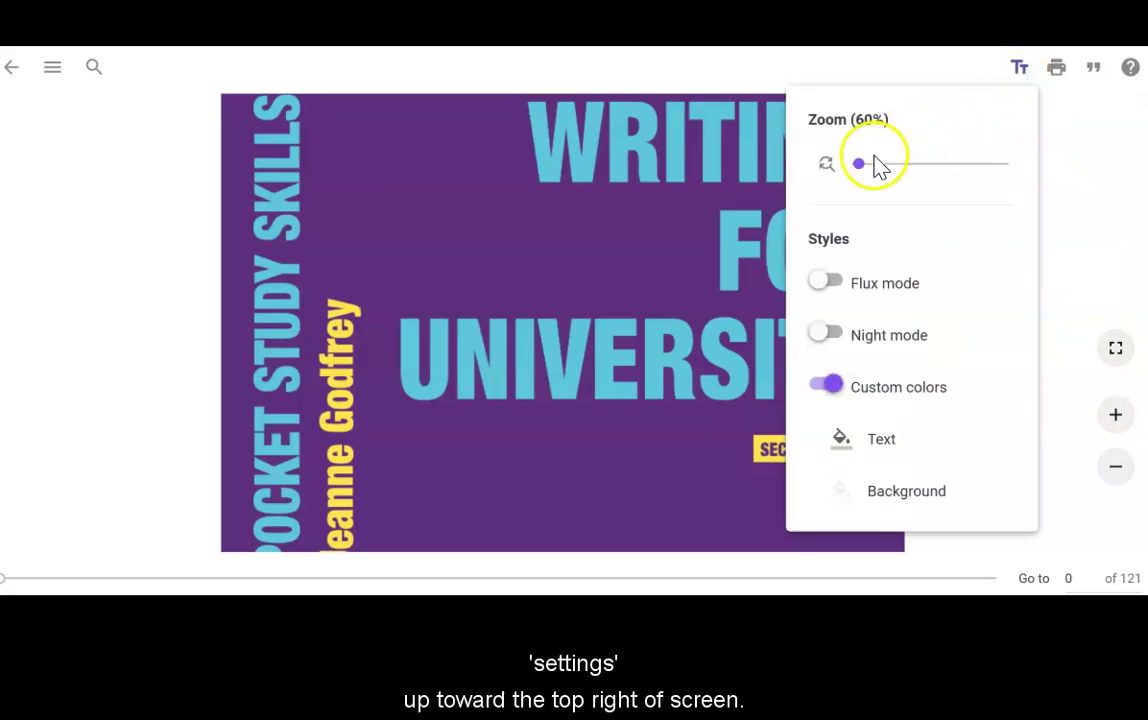
{"action": "mouse_move", "coordinate": [865, 170]}
{"action": "left_mouse_down"}
{"action": "mouse_move", "coordinate": [893, 173]}
{"action": "mouse_move", "coordinate": [866, 178]}
{"action": "left_mouse_up"}
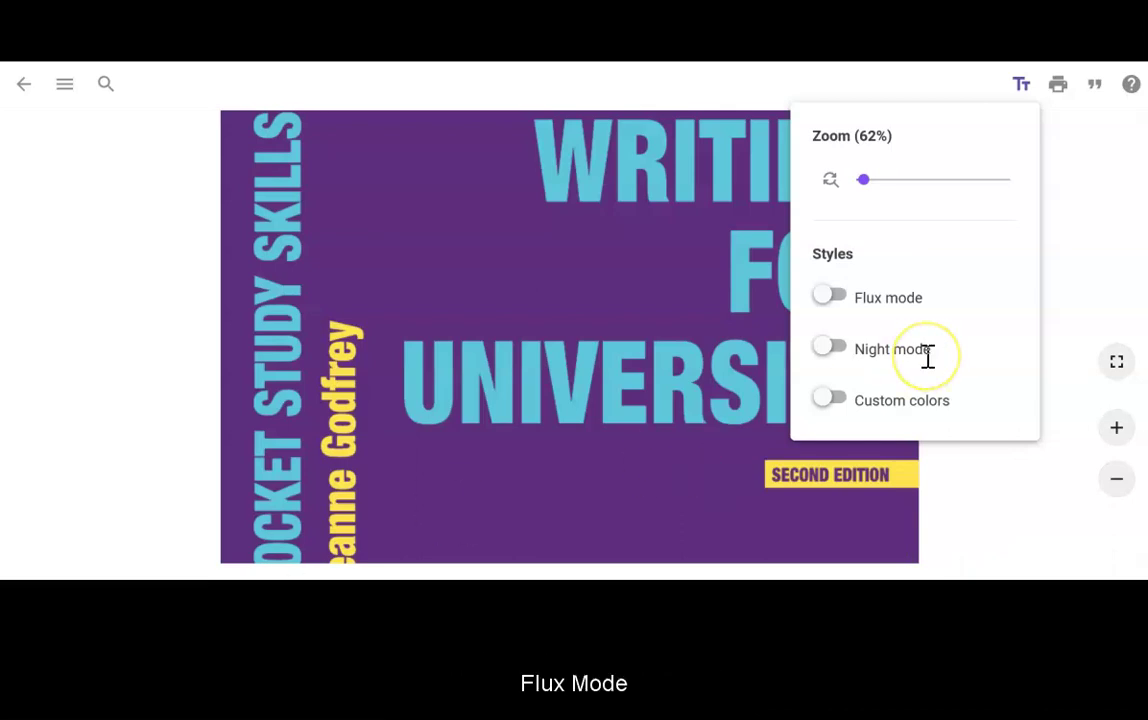
- Toggle Flux mode and Night mode on and off, then switch on Custom colors
{"action": "left_click", "coordinate": [846, 295]}
{"action": "left_click", "coordinate": [826, 298]}
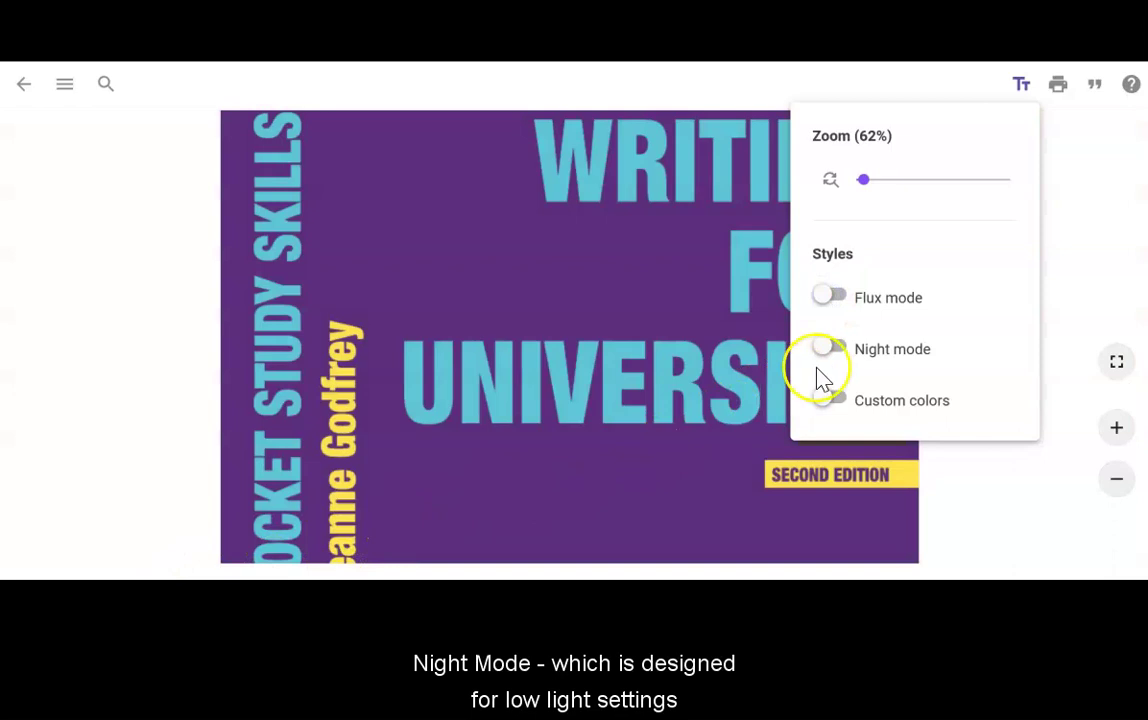
{"action": "left_click", "coordinate": [846, 356]}
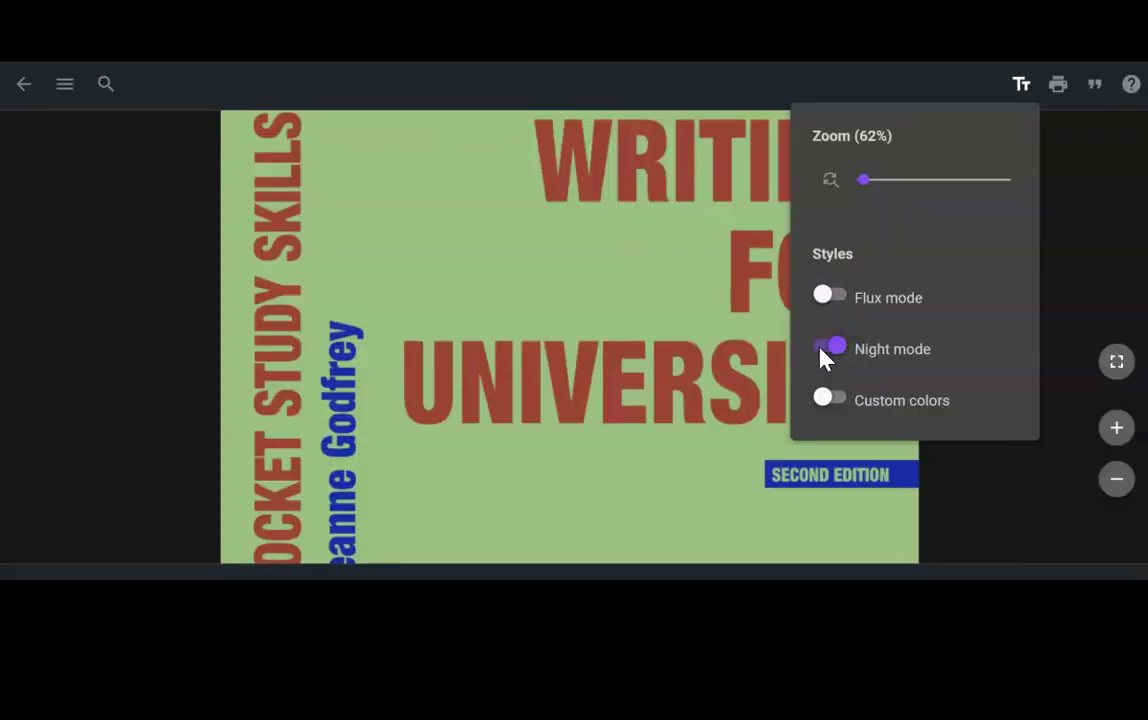
{"action": "left_click", "coordinate": [824, 354]}
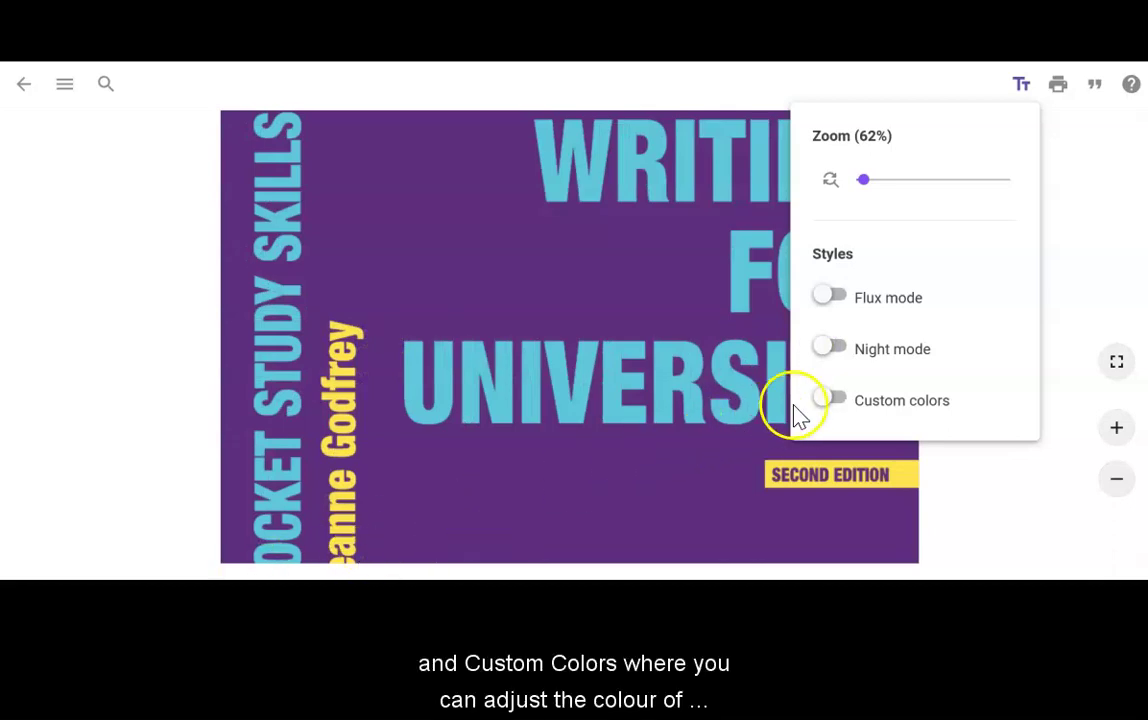
{"action": "left_click", "coordinate": [840, 400]}
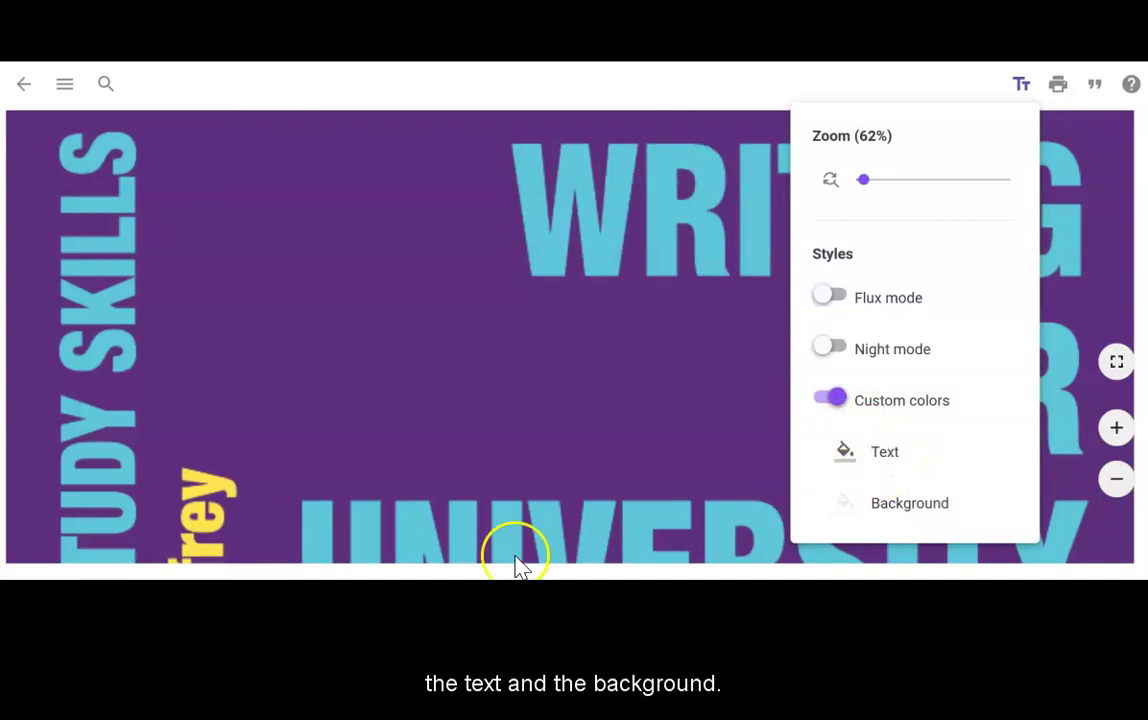
- Pick grey text on an off-white background, close the display settings, and show the table of contents
{"action": "left_click", "coordinate": [844, 454]}
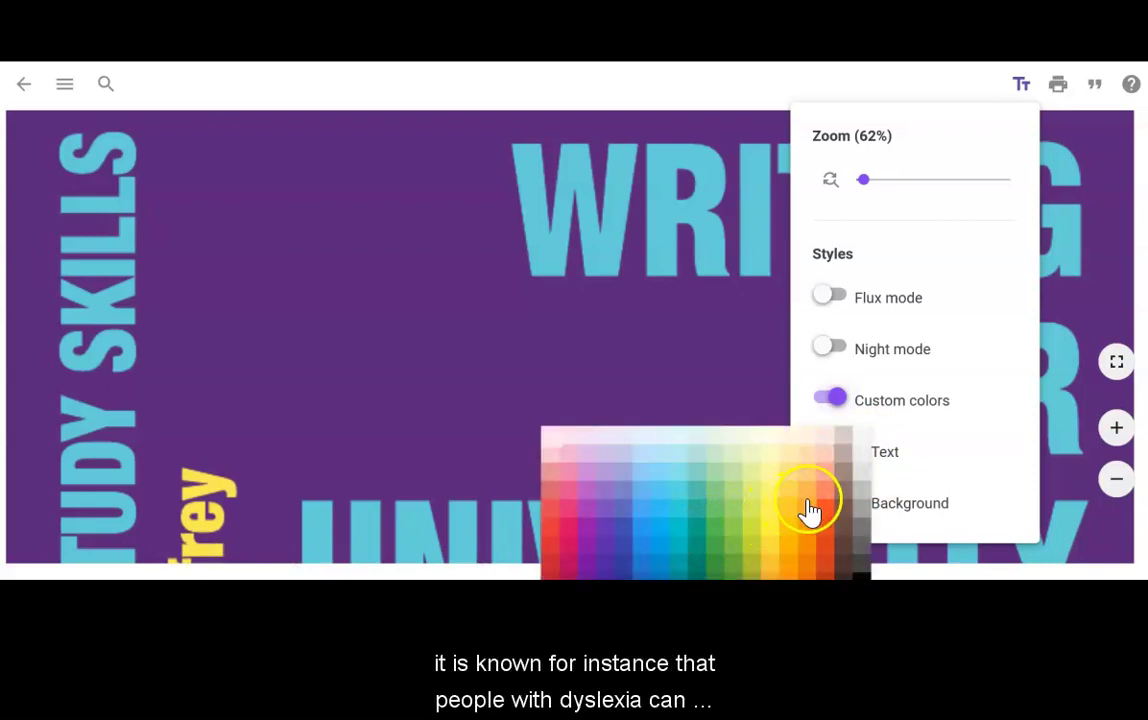
{"action": "left_click", "coordinate": [849, 553]}
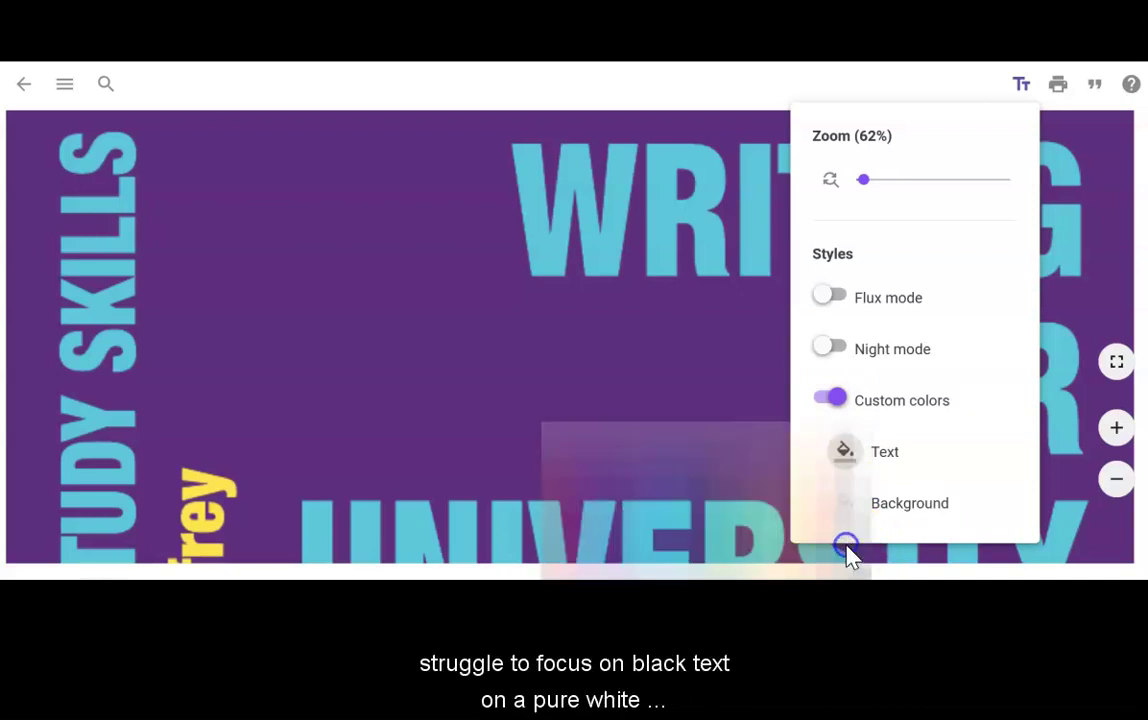
{"action": "left_click", "coordinate": [846, 503]}
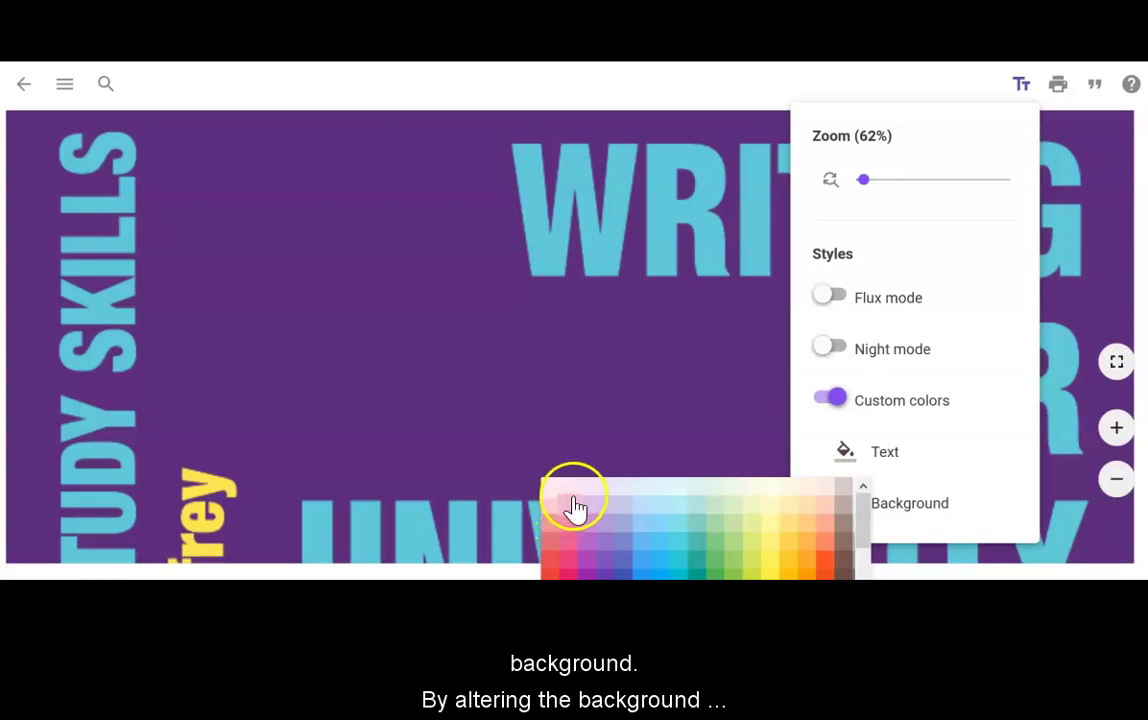
{"action": "left_click", "coordinate": [612, 488]}
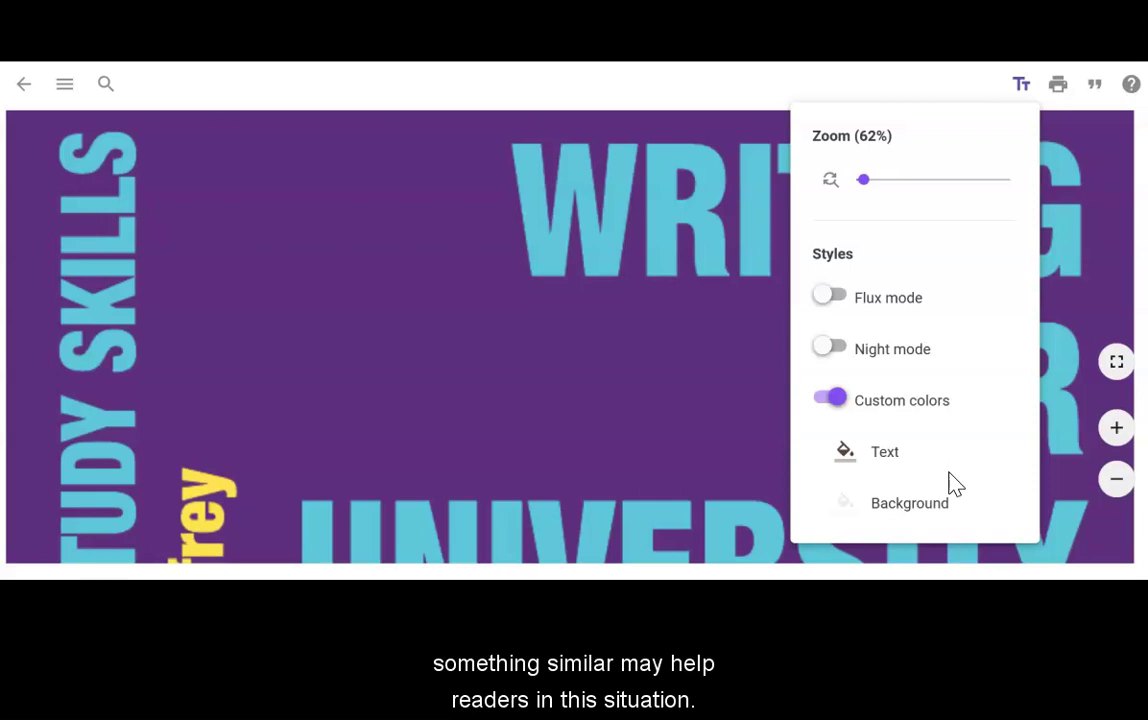
{"action": "left_click", "coordinate": [530, 521]}
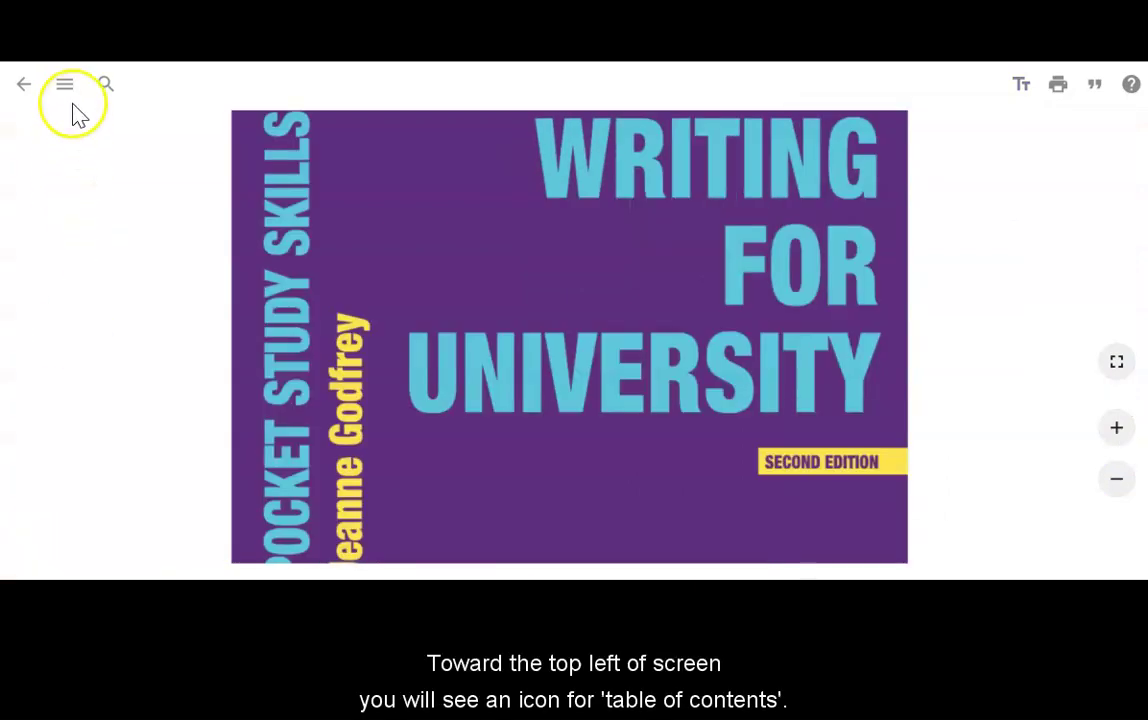
{"action": "left_click", "coordinate": [66, 94]}
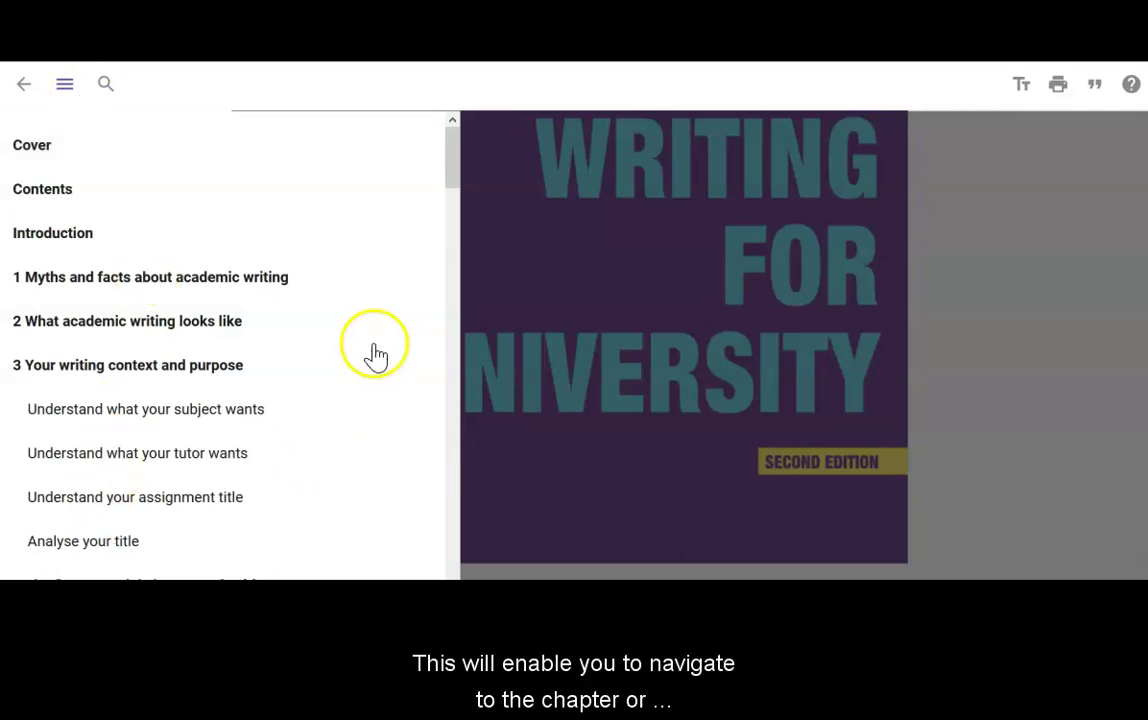
{"action": "left_click", "coordinate": [228, 330]}
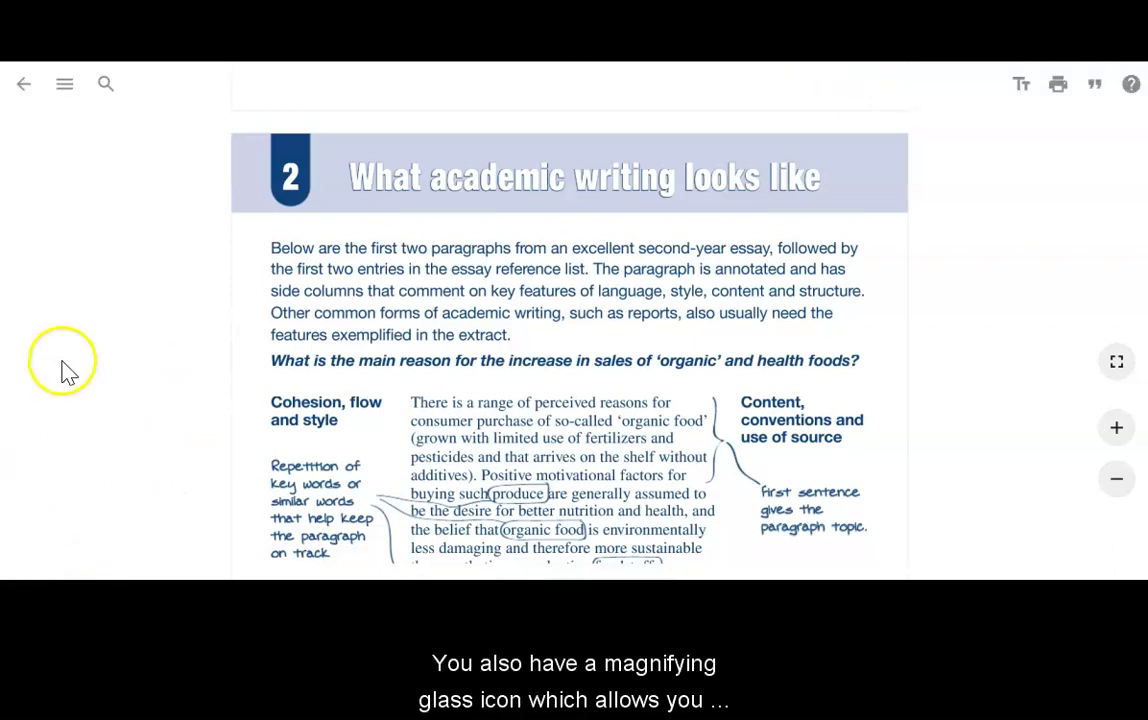
{"action": "left_click", "coordinate": [105, 84]}
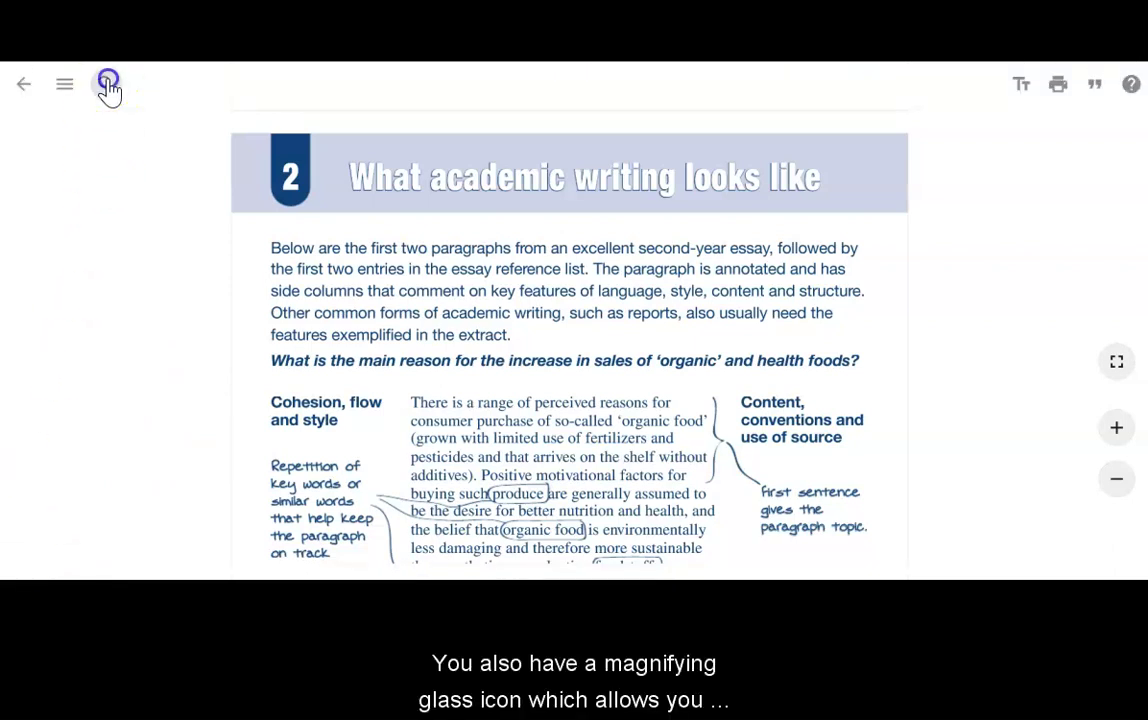
- Search for 'punctuation', open the checklist result on page 111, then return to page 1
{"action": "type", "text": "punctuat"}
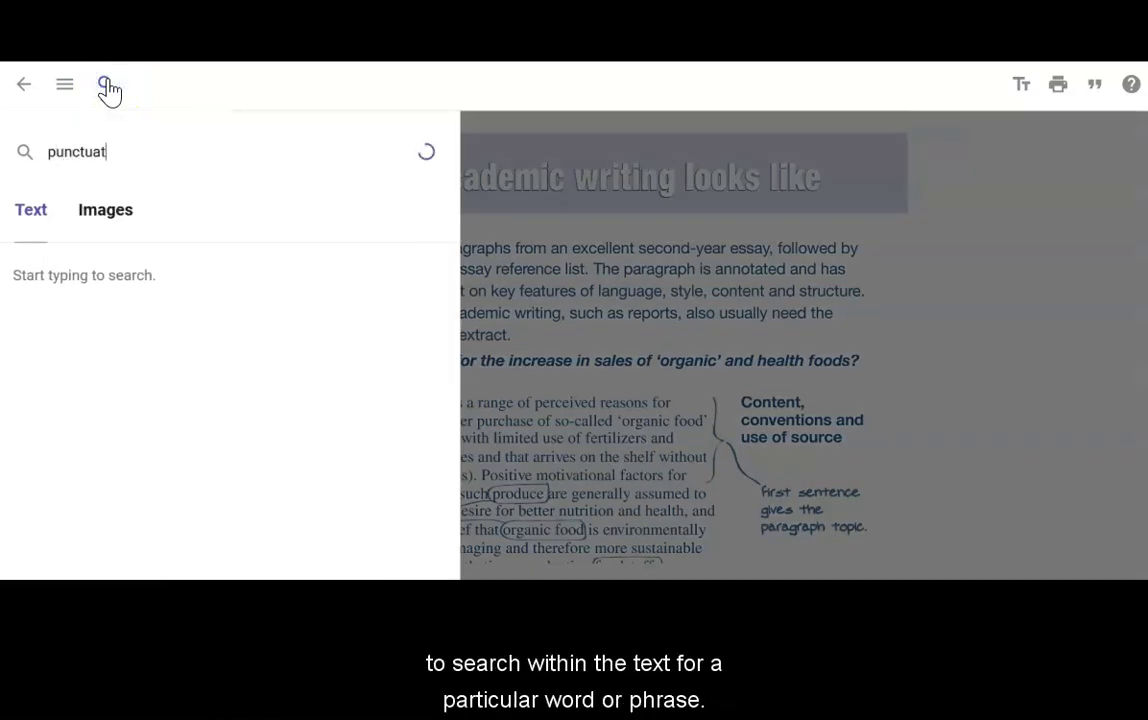
{"action": "type", "text": "ion"}
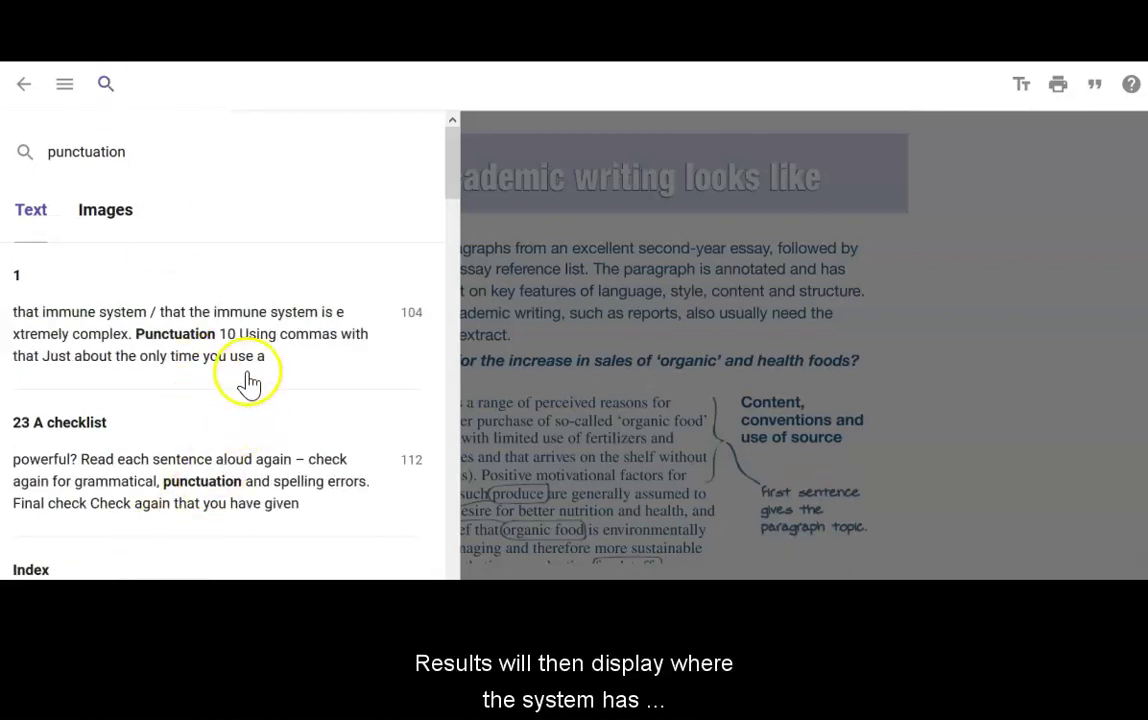
{"action": "left_click_drag", "start_coordinate": [455, 183], "coordinate": [453, 259]}
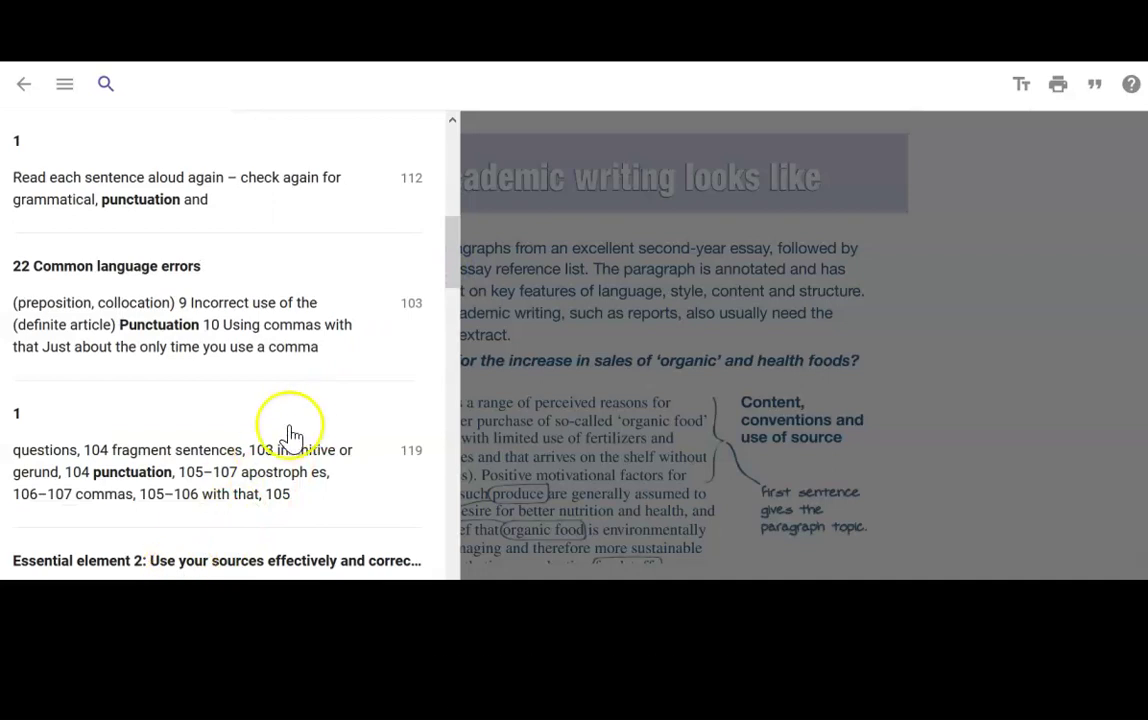
{"action": "left_click_drag", "start_coordinate": [455, 255], "coordinate": [456, 238]}
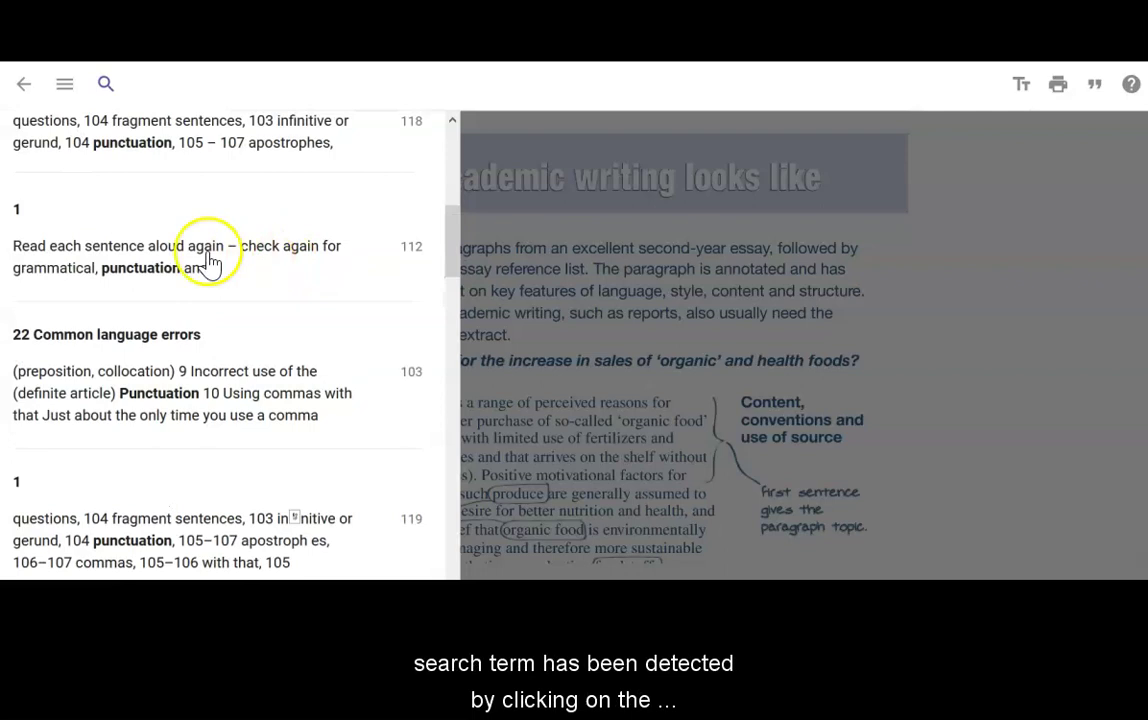
{"action": "left_click", "coordinate": [150, 268]}
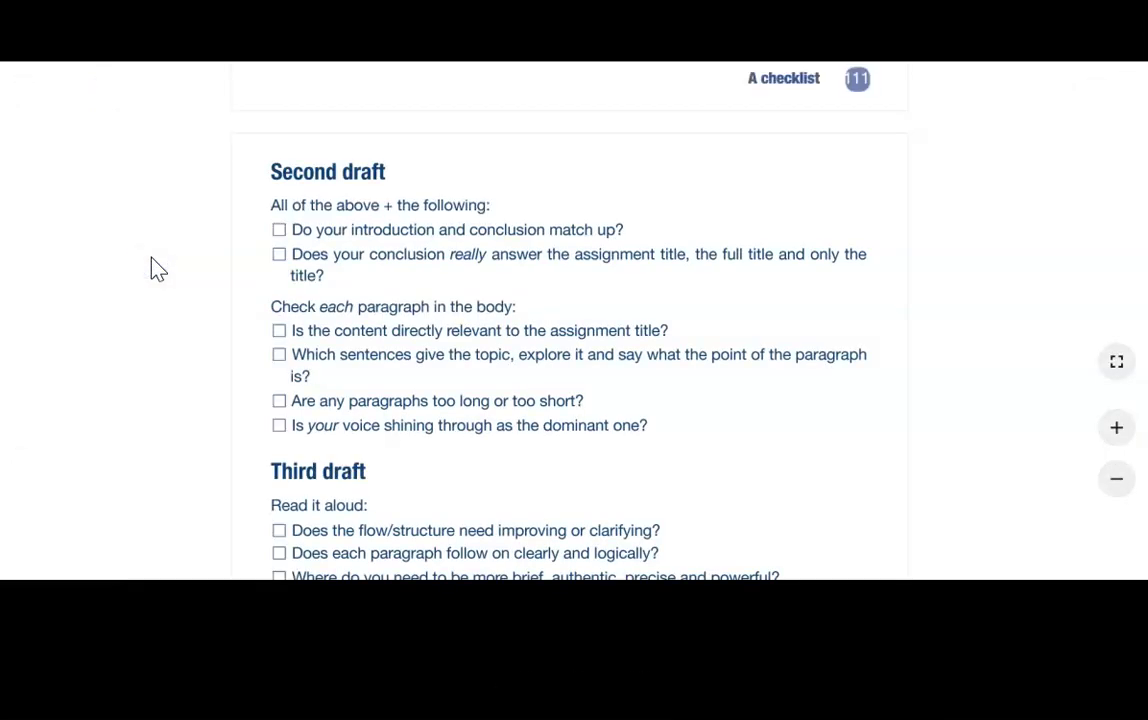
{"action": "left_click", "coordinate": [192, 512]}
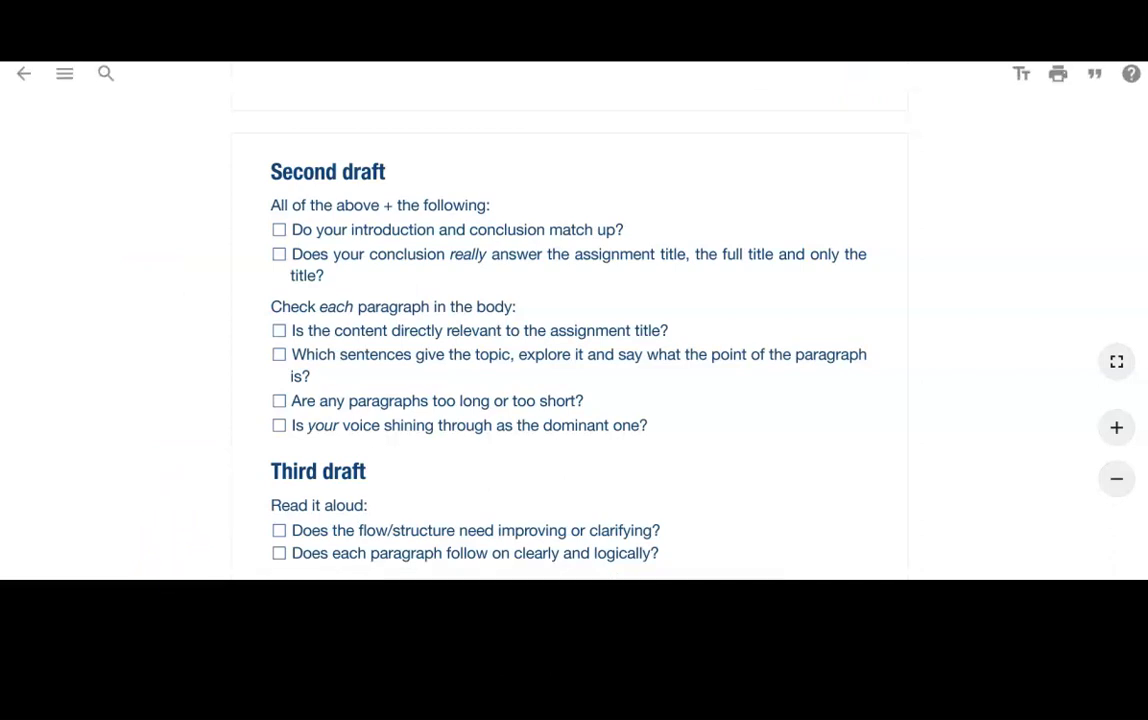
{"action": "left_click", "coordinate": [87, 550]}
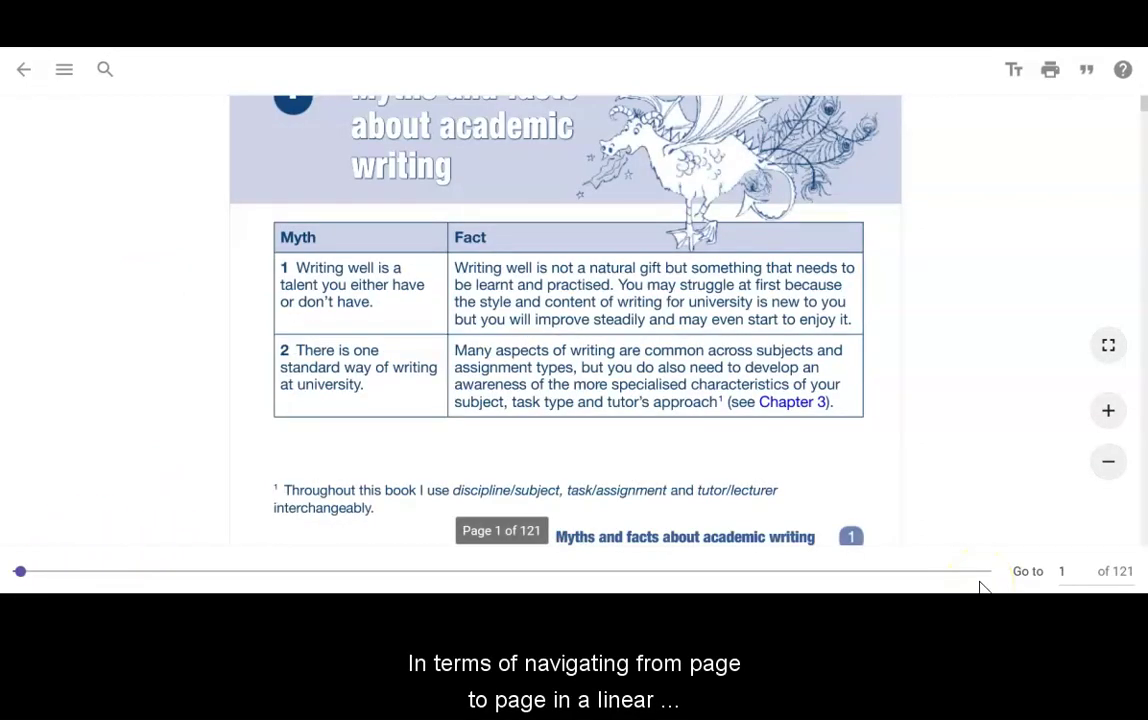
{"action": "left_click", "coordinate": [856, 589]}
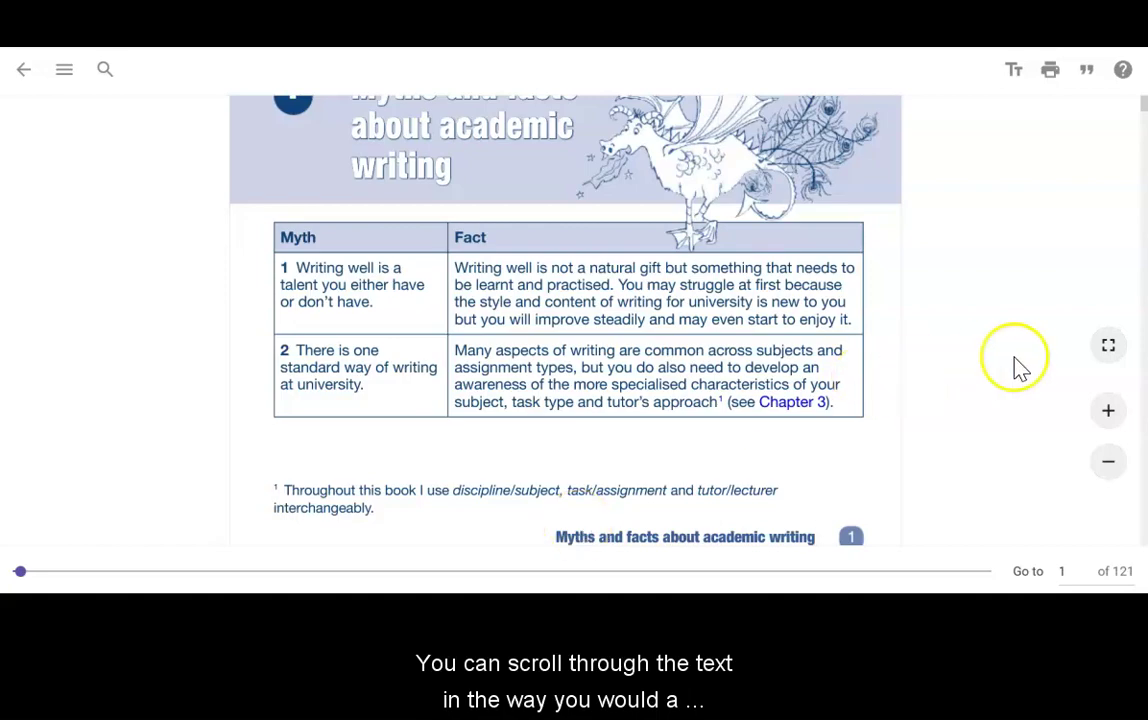
{"action": "left_click_drag", "start_coordinate": [1145, 113], "coordinate": [1145, 114]}
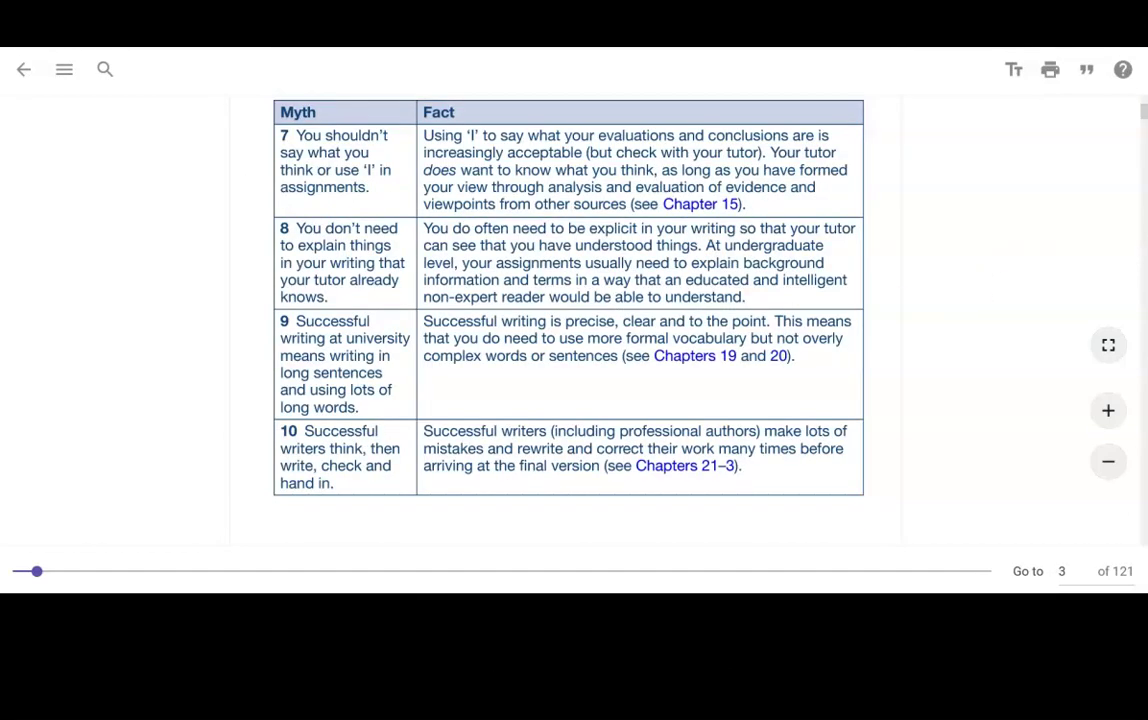
{"action": "mouse_move", "coordinate": [40, 578]}
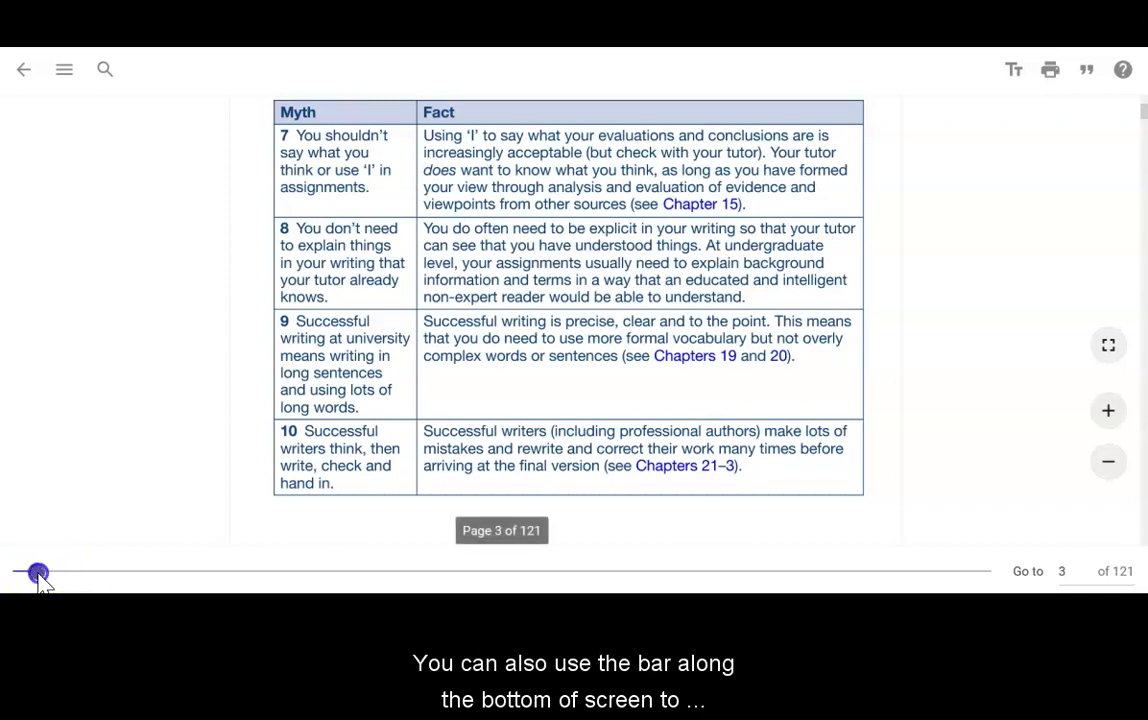
{"action": "left_click_drag", "start_coordinate": [40, 578], "coordinate": [46, 578]}
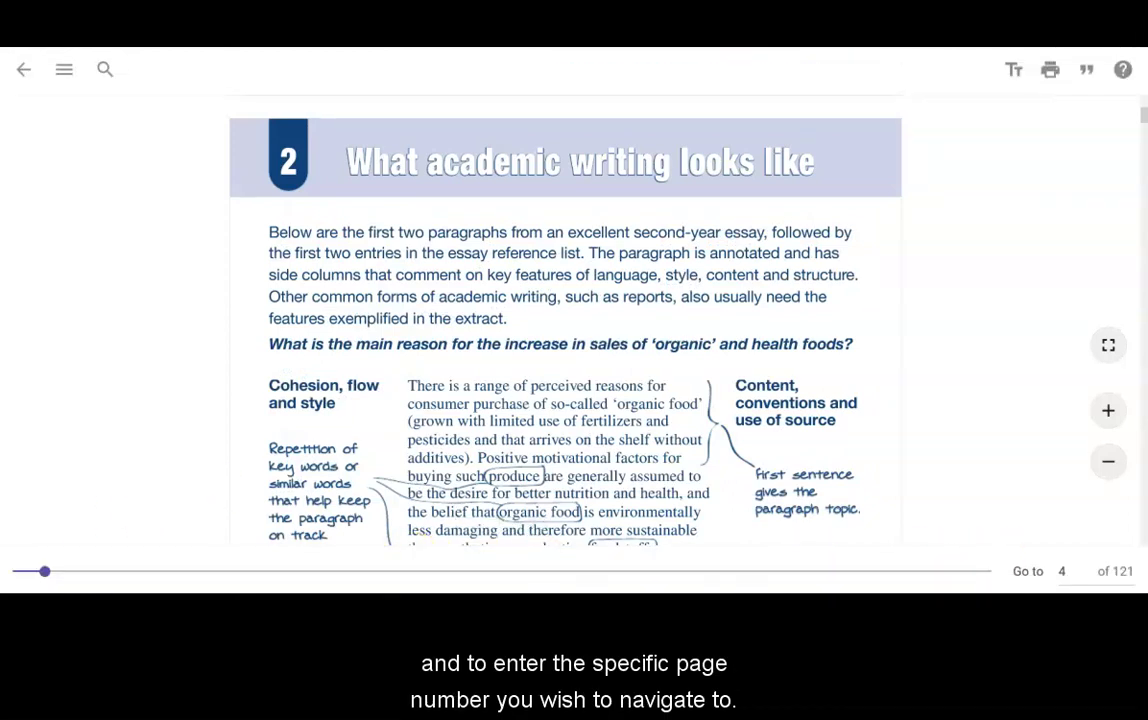
{"action": "left_click", "coordinate": [1073, 575]}
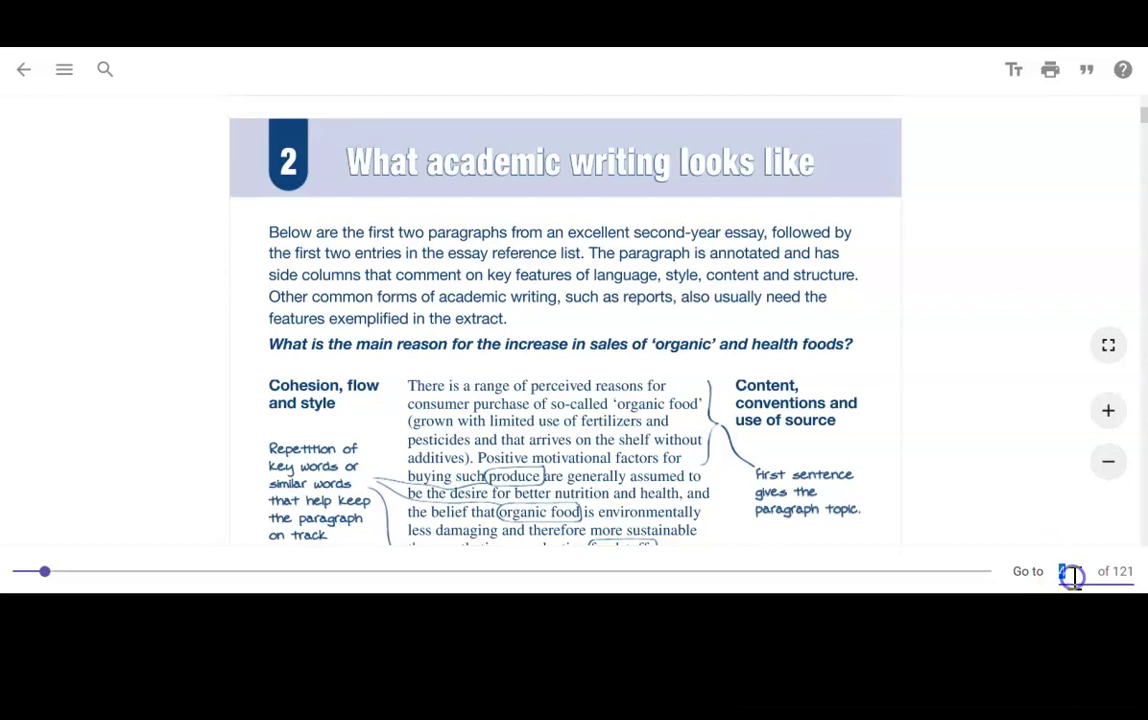
{"action": "key", "text": "Return"}
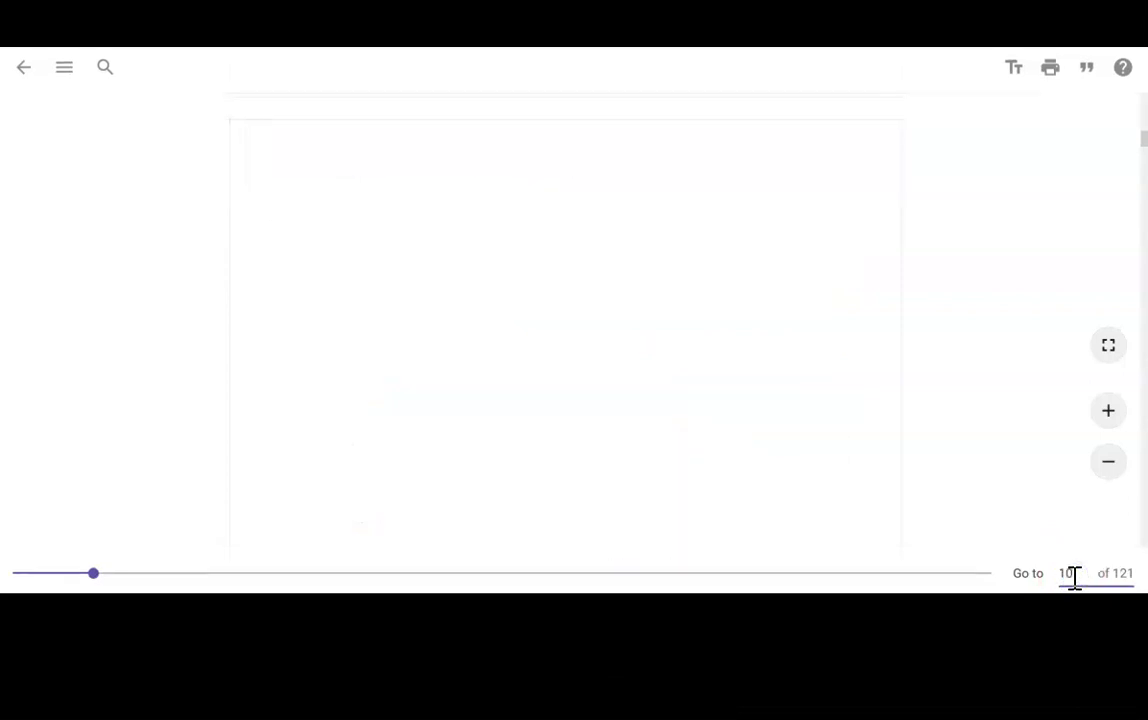
{"action": "left_click", "coordinate": [592, 564]}
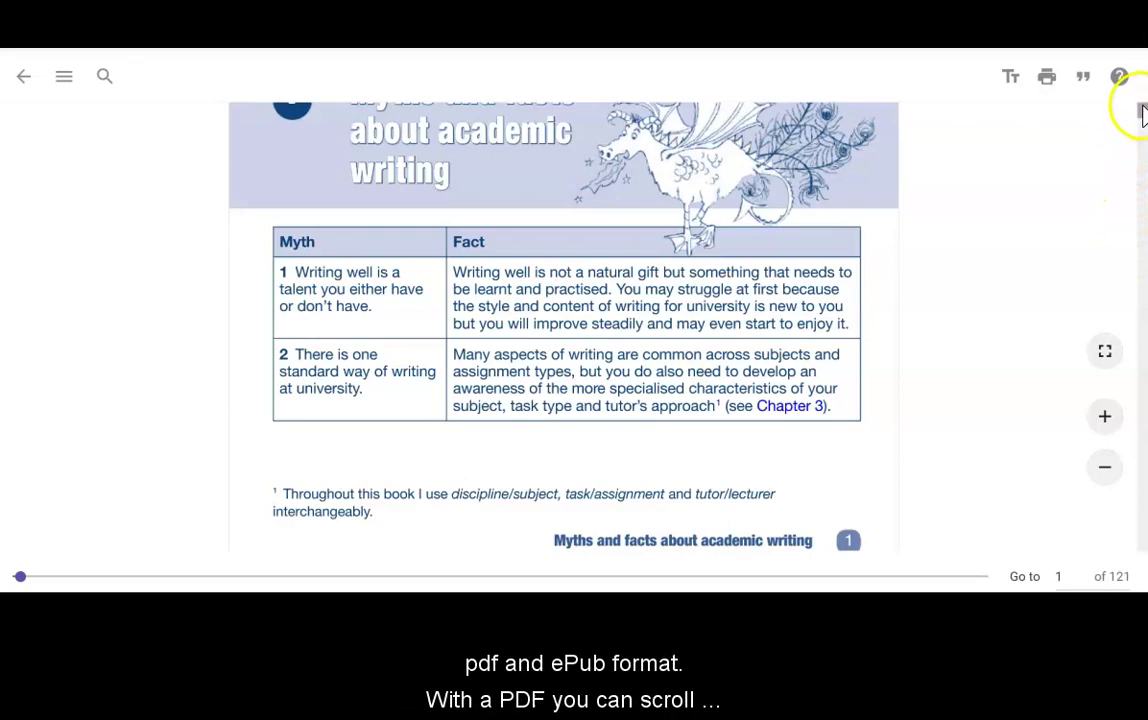
{"action": "left_click_drag", "start_coordinate": [1143, 113], "coordinate": [1142, 171]}
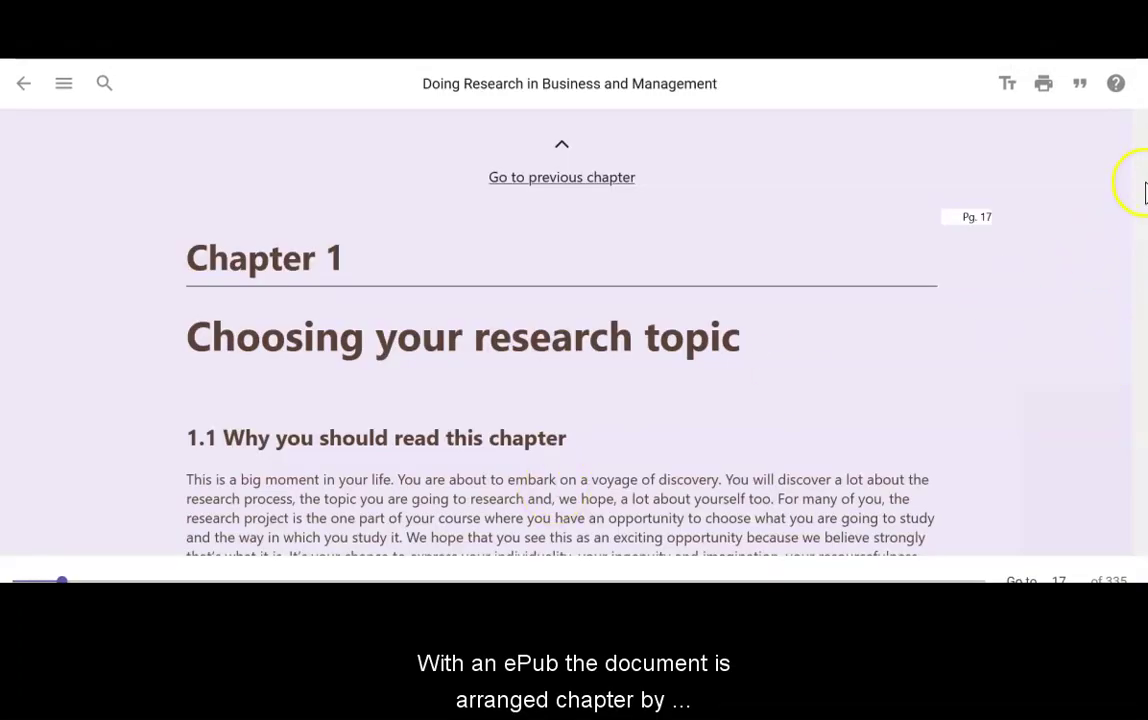
- Scroll down through Chapter 1 to section 1.2 on page 18
{"action": "scroll", "coordinate": [1142, 138], "scroll_direction": "down", "scroll_amount": 5}
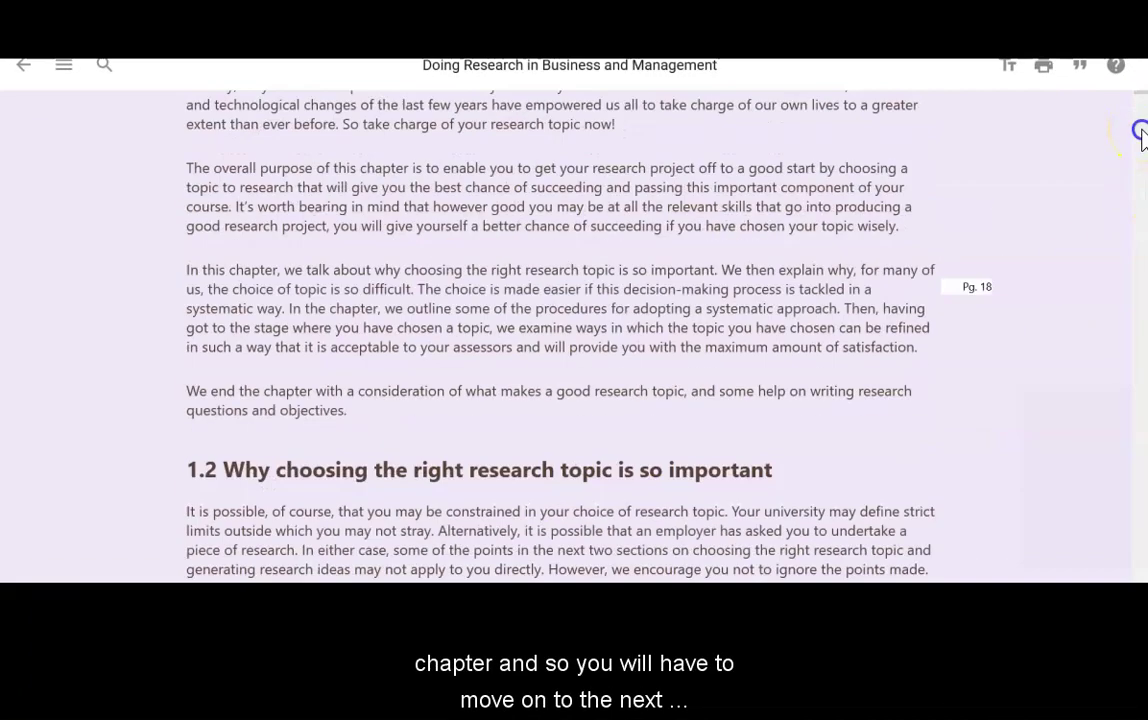